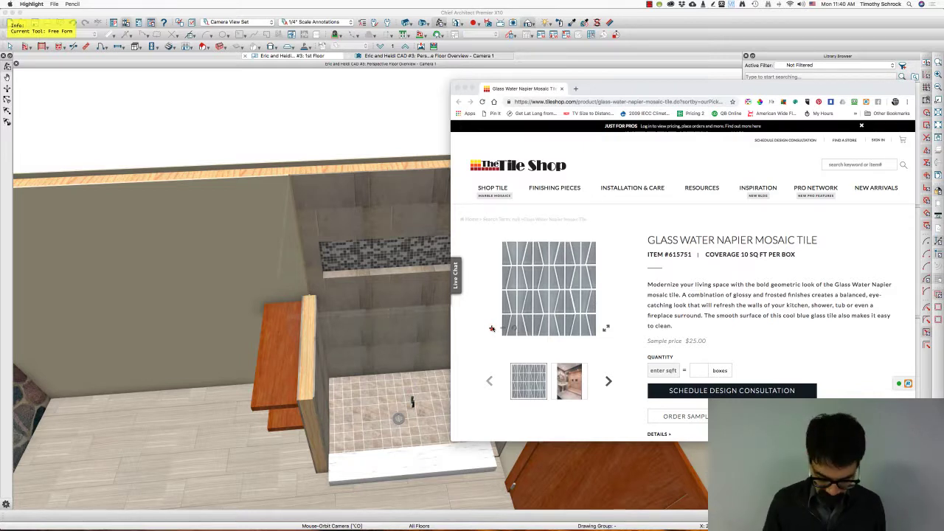
# Zoom in on the Napier tile sheet image on the product page, then zoom back out.
pyautogui.click(492, 328)
pyautogui.click(492, 329)
pyautogui.click(506, 329)
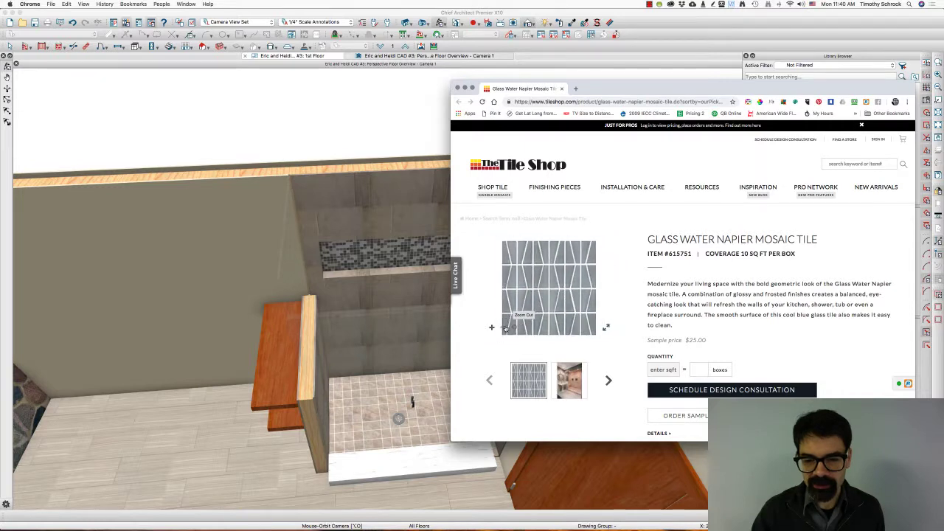
# Mark the tile sheet's four corners and its repeat to the right in red.
pyautogui.click(607, 329)
pyautogui.press('Escape')
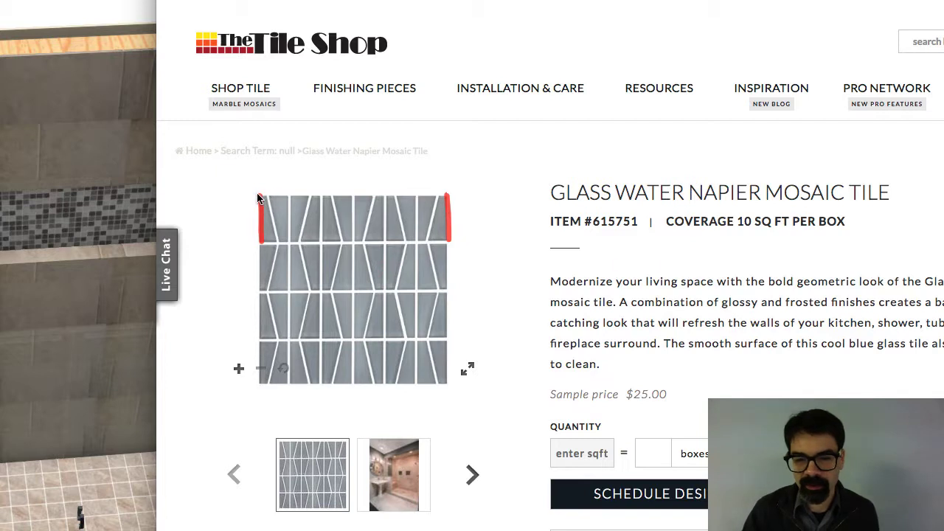
pyautogui.moveTo(260, 196); pyautogui.dragTo(281, 193)
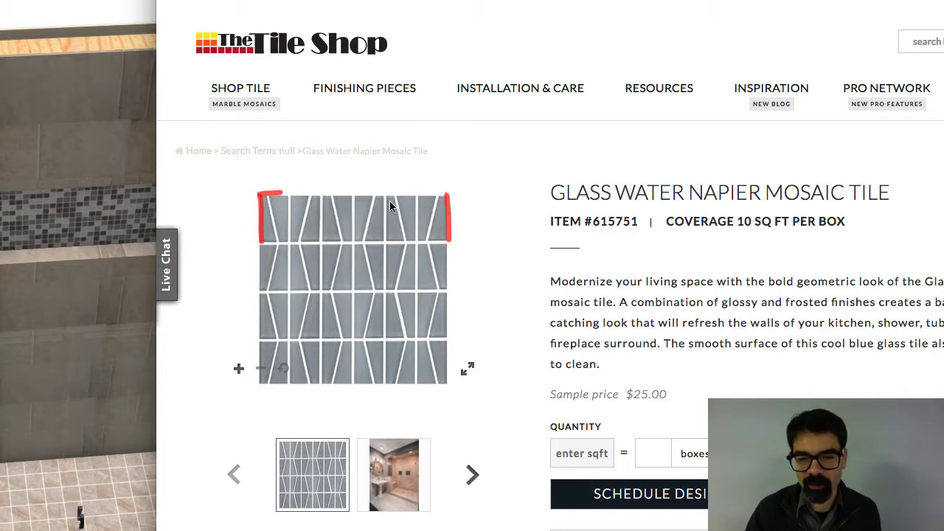
pyautogui.moveTo(434, 195); pyautogui.dragTo(452, 193)
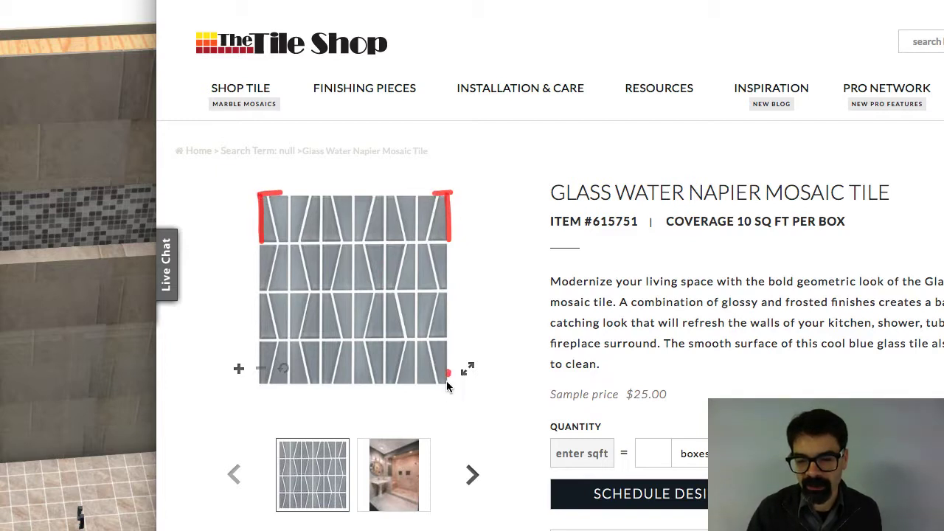
pyautogui.moveTo(447, 383); pyautogui.dragTo(435, 385)
pyautogui.moveTo(259, 375); pyautogui.dragTo(272, 382)
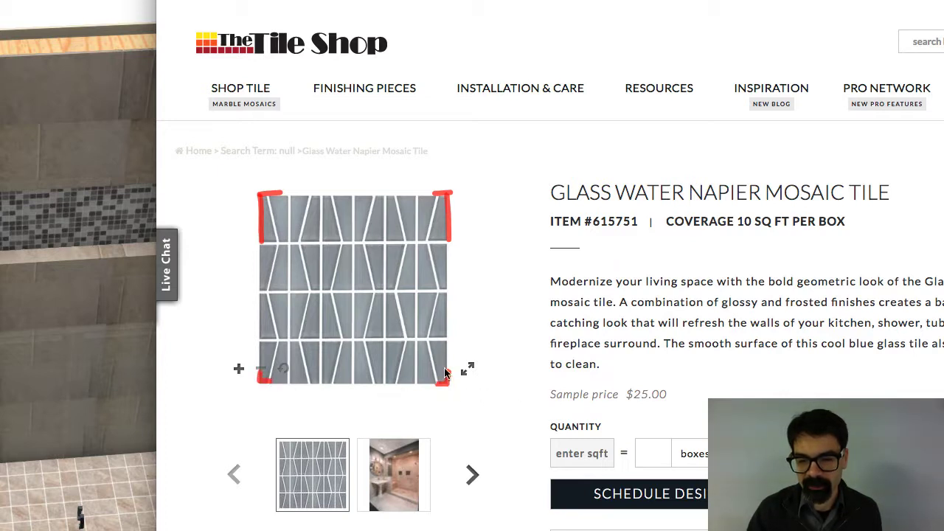
pyautogui.moveTo(449, 197)
pyautogui.mouseDown()
pyautogui.moveTo(628, 196)
pyautogui.moveTo(630, 347)
pyautogui.moveTo(628, 388)
pyautogui.moveTo(446, 384)
pyautogui.mouseUp()
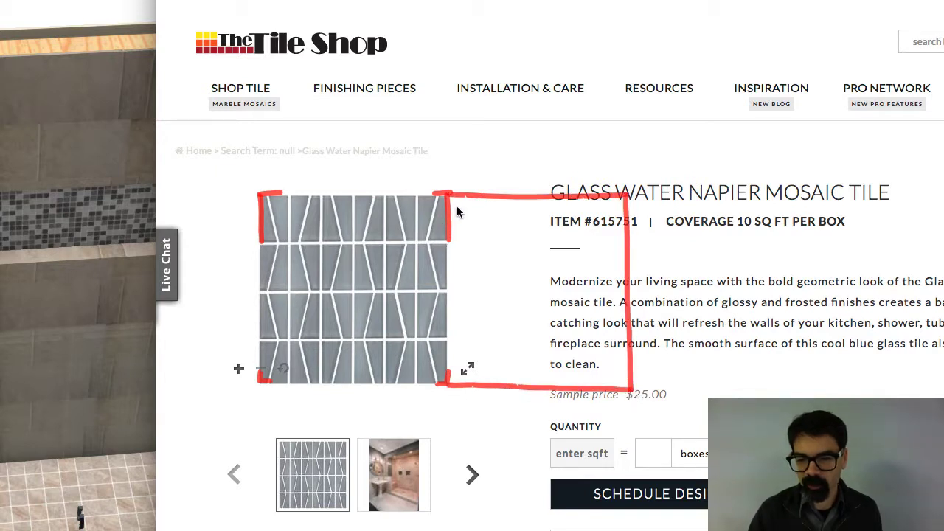
# Clear the red markup and show the tile sheet image full screen.
pyautogui.press('Escape')
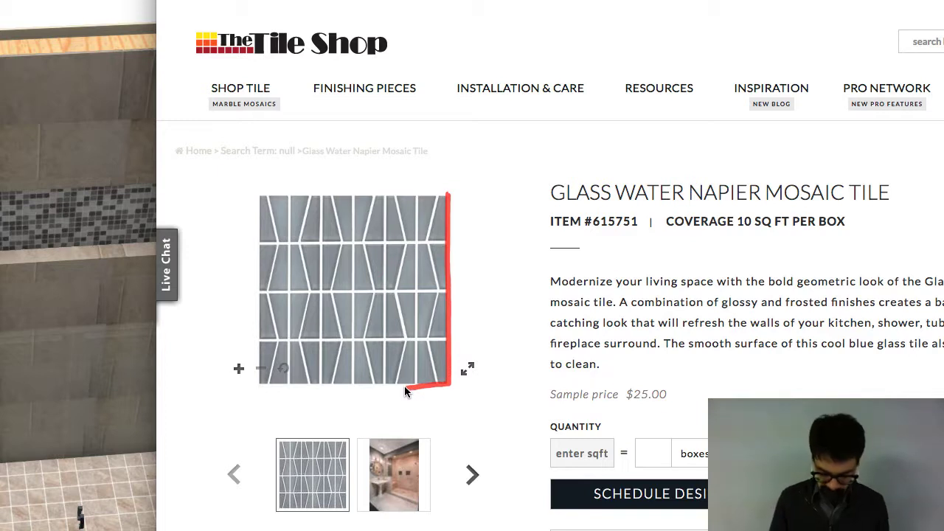
pyautogui.press('Escape')
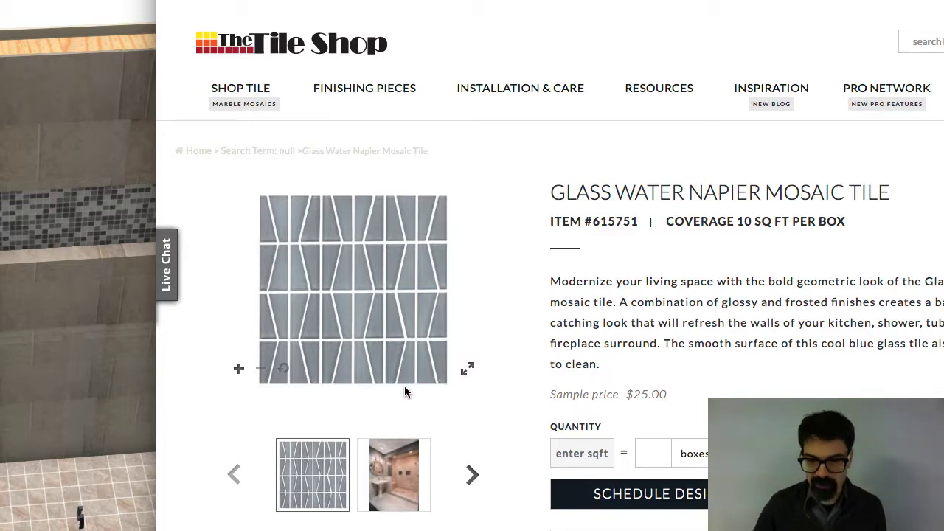
pyautogui.click(468, 369)
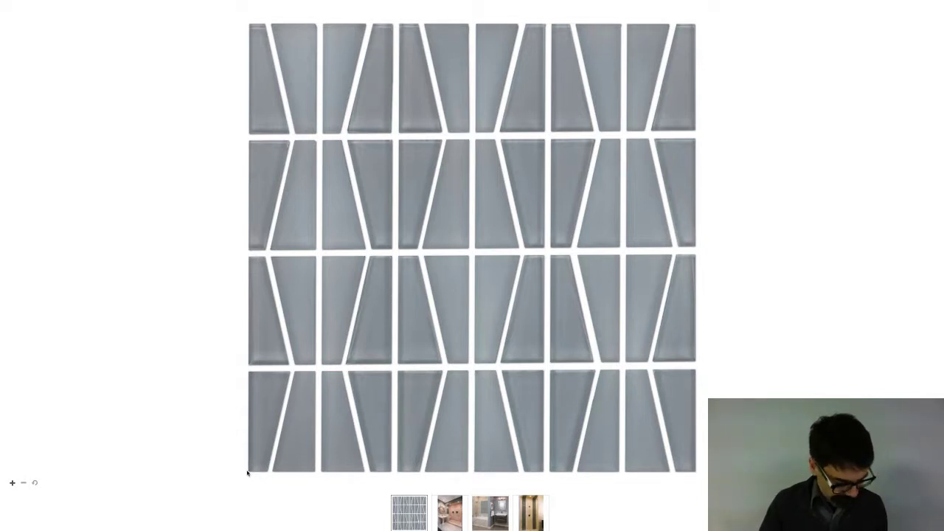
# Exit the full-screen tile gallery back to the Napier product page.
pyautogui.press('Escape')
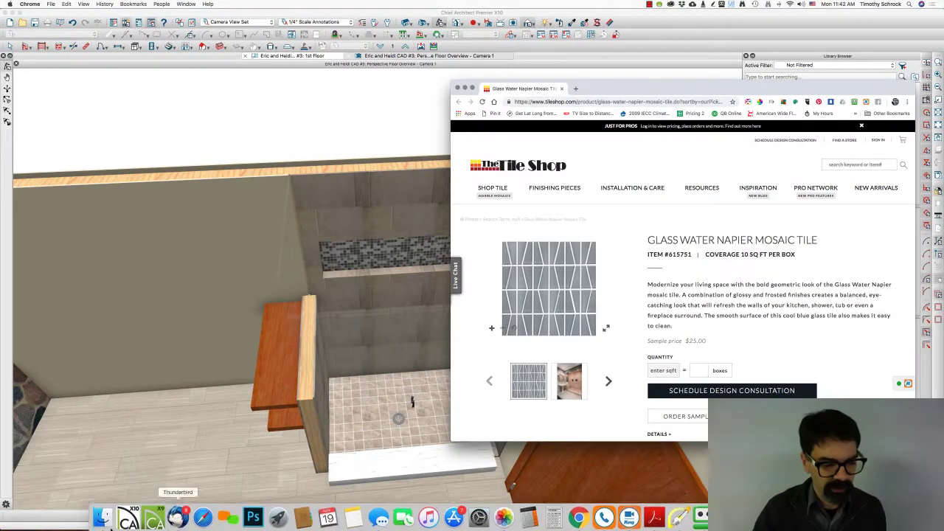
# Select the Glass Water Napier Mosaic file in Finder's Textures folder and preview it.
pyautogui.click(102, 517)
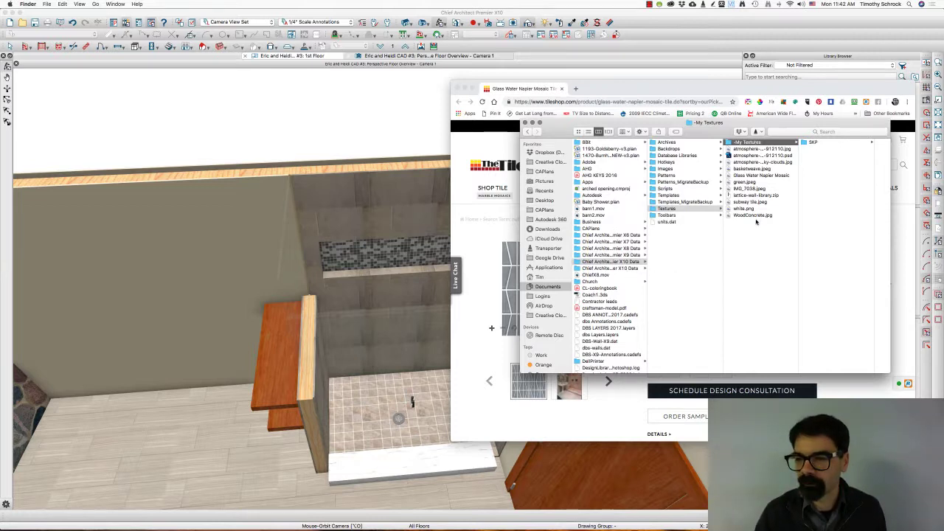
pyautogui.click(756, 176)
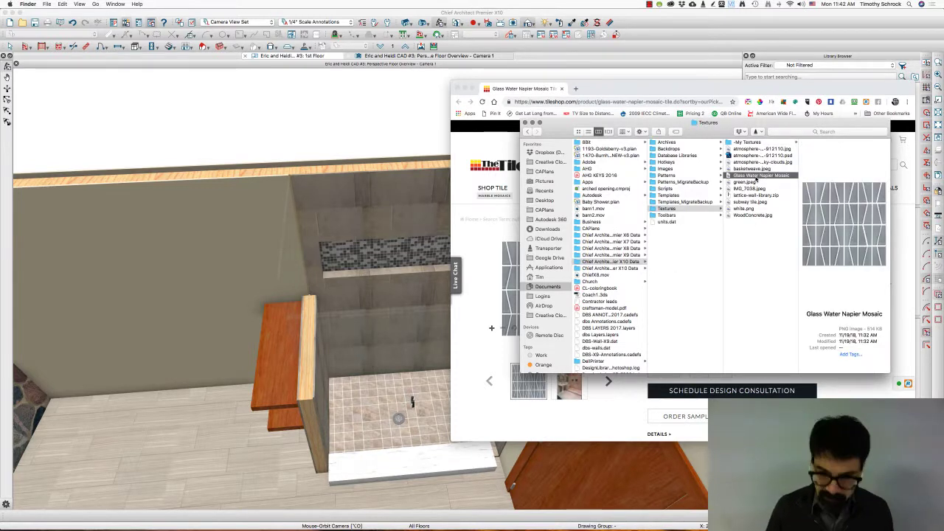
pyautogui.press('space')
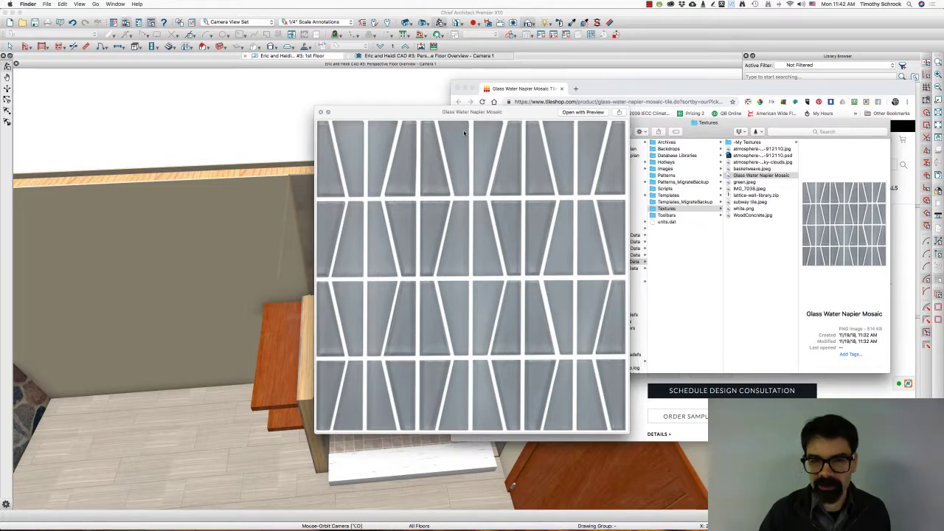
# Close the preview and, in Chief Architect, bring up the context menu for User Catalog > Materials > Tile.
pyautogui.click(322, 113)
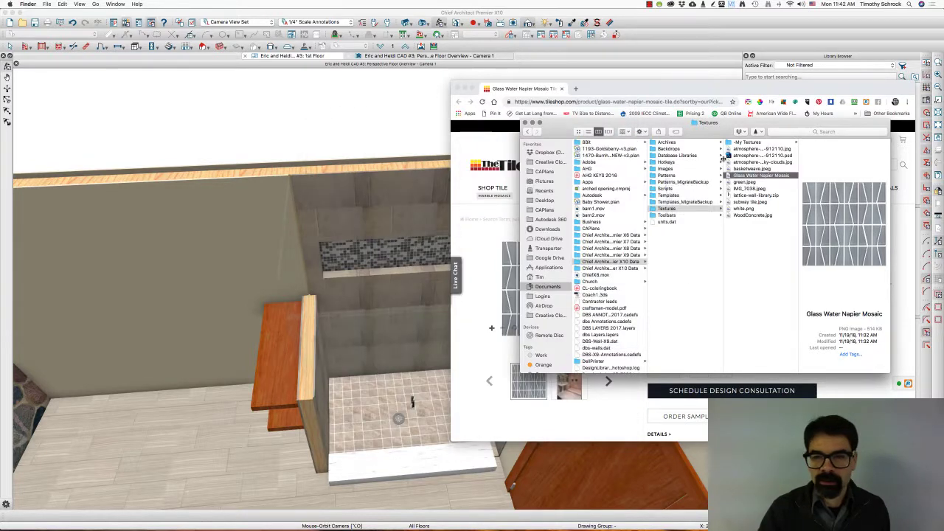
pyautogui.click(537, 56)
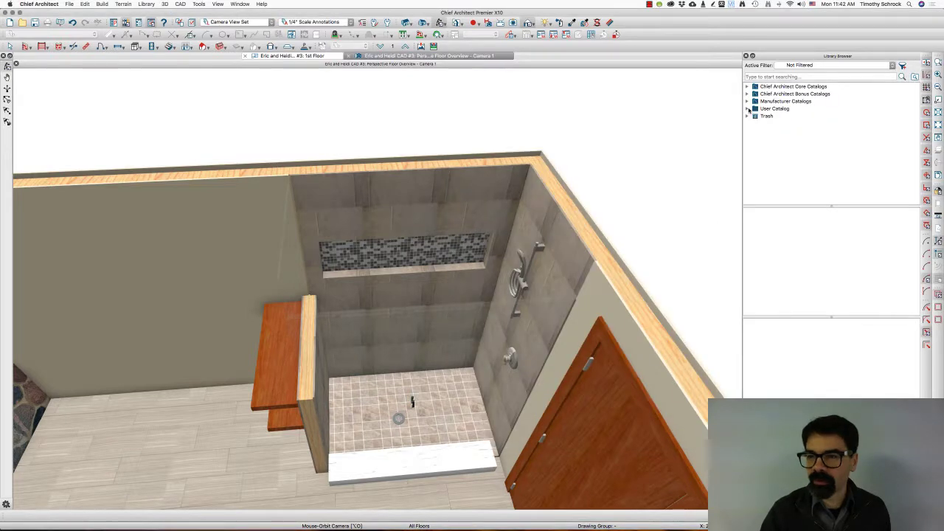
pyautogui.click(748, 108)
pyautogui.scroll(-5, 769, 141)
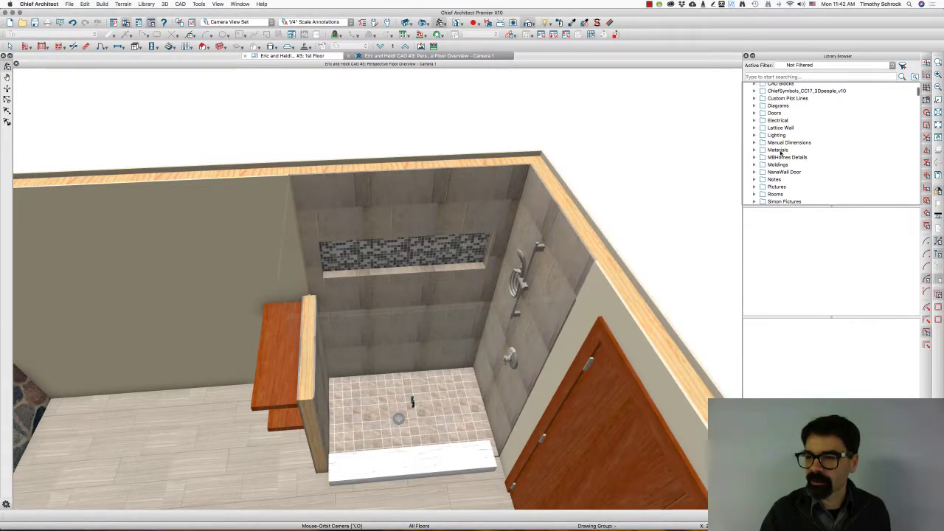
pyautogui.doubleClick(780, 152)
pyautogui.click(780, 171)
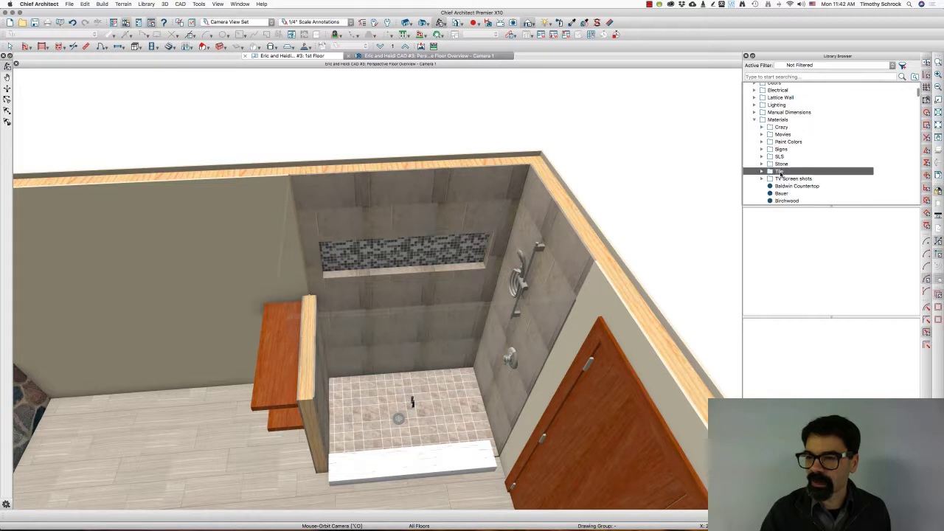
pyautogui.rightClick(781, 173)
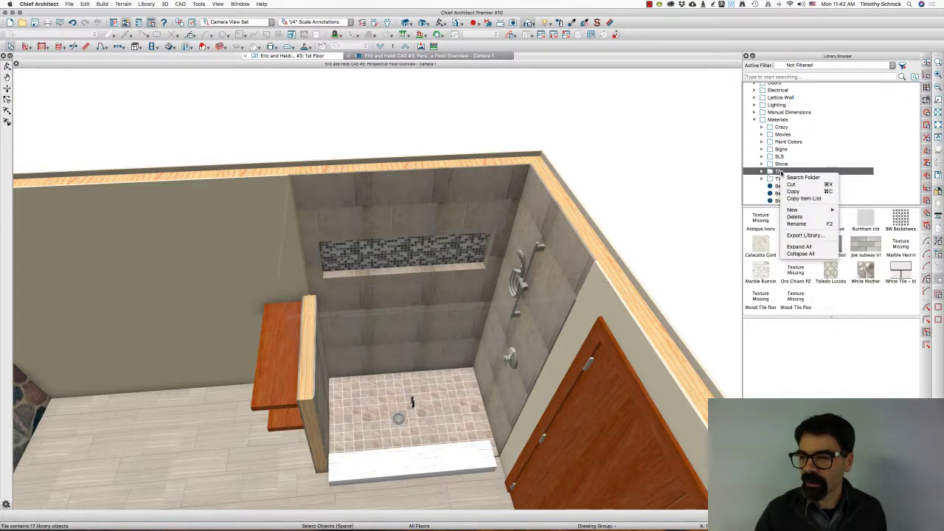
pyautogui.moveTo(794, 210)
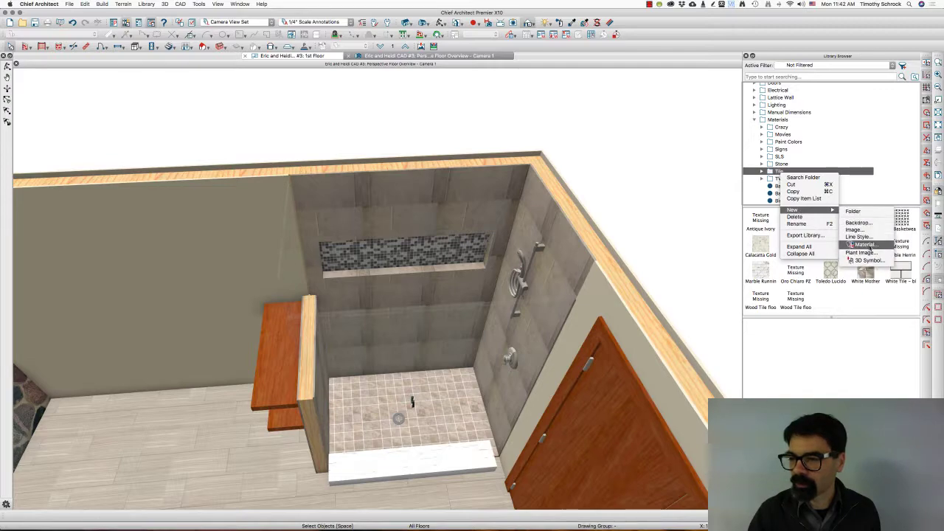
# Create a new Tile-folder material named 'Glass water Napier' and show its texture settings.
pyautogui.click(868, 245)
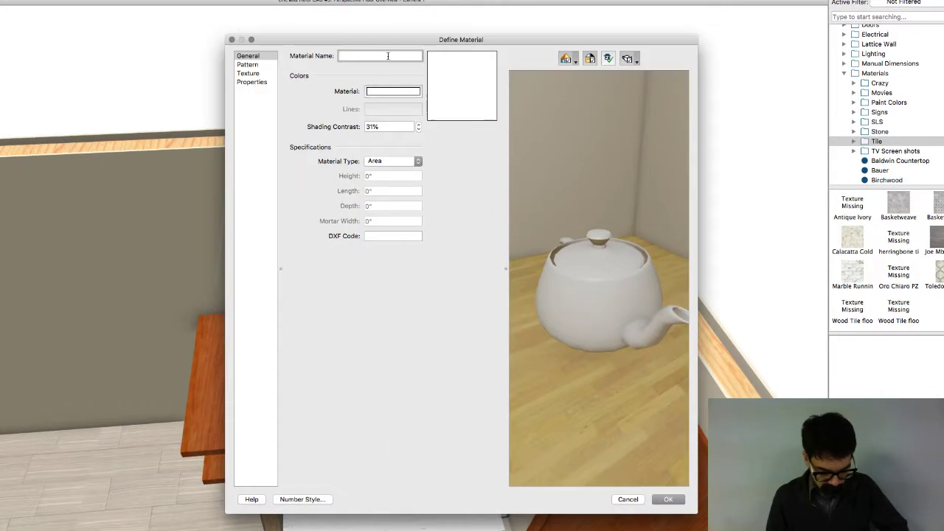
pyautogui.write('Glass wal')
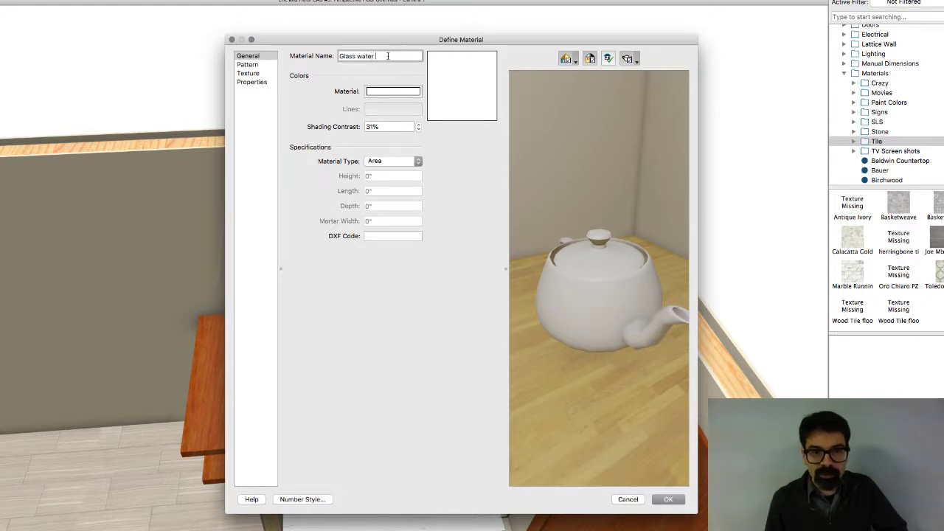
pyautogui.write('er Napier')
pyautogui.click(252, 73)
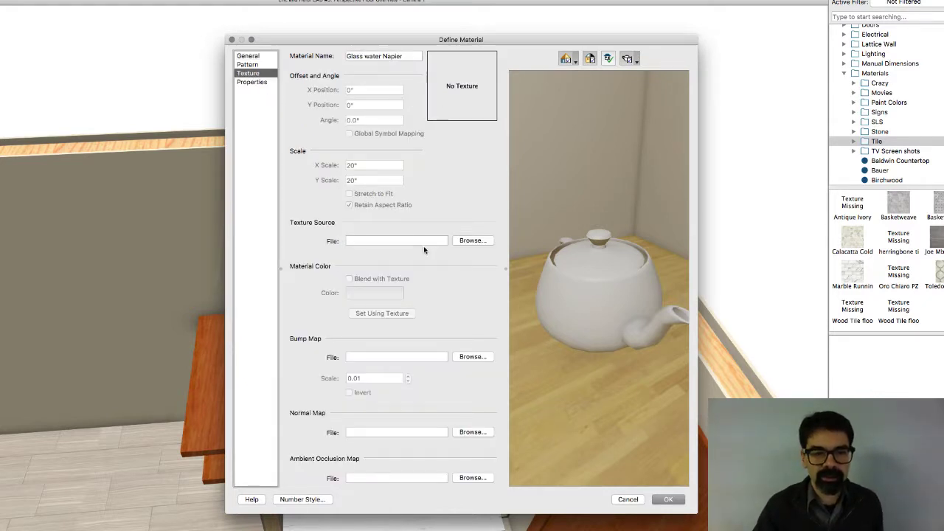
# Load Glass Water Napier Mosaic from Documents > Chief Architect X10 > Textures as the texture.
pyautogui.click(467, 241)
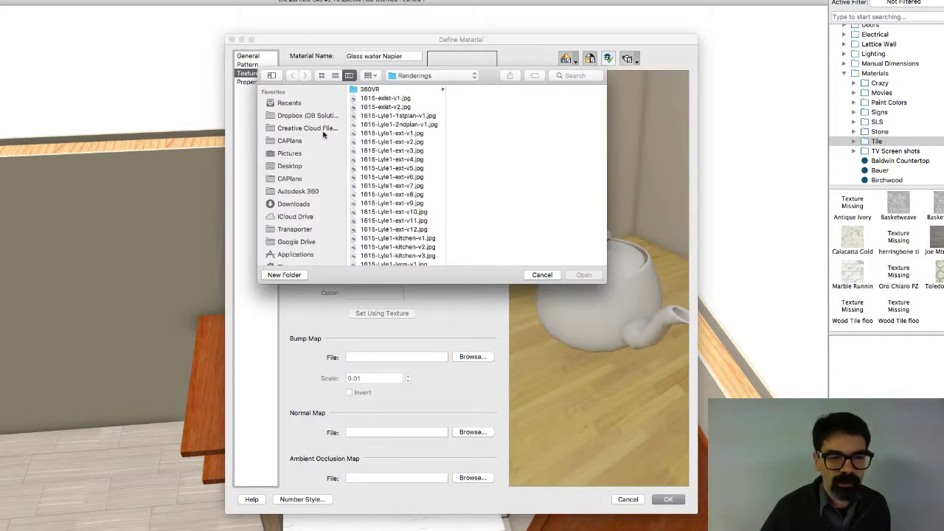
pyautogui.scroll(-3, 316, 235)
pyautogui.click(315, 244)
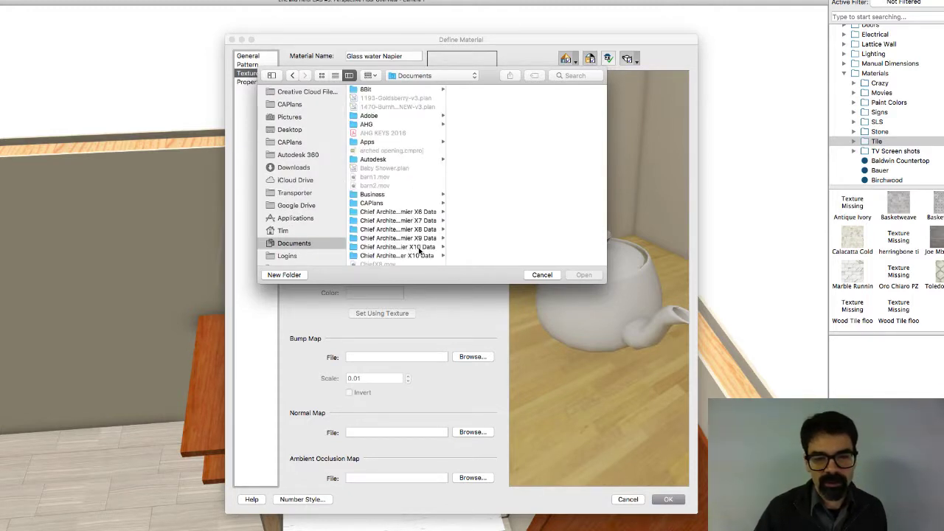
pyautogui.click(412, 248)
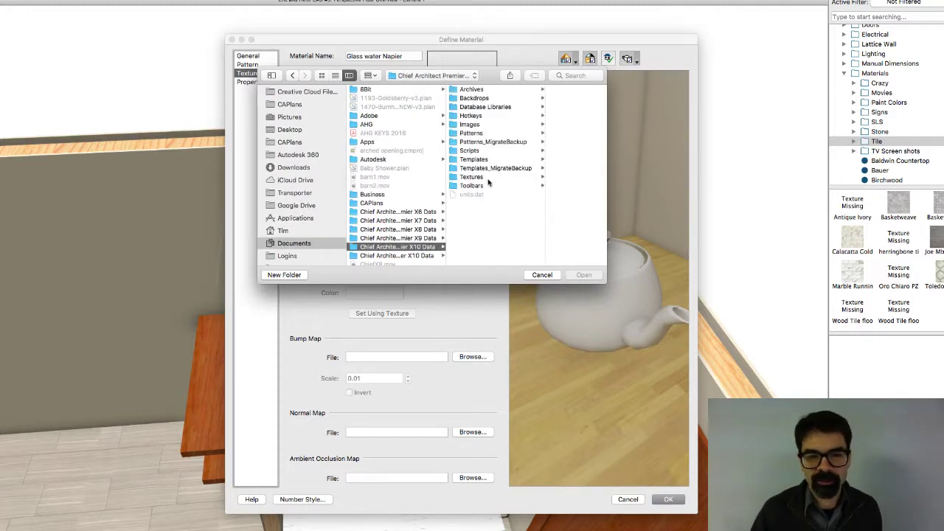
pyautogui.click(498, 177)
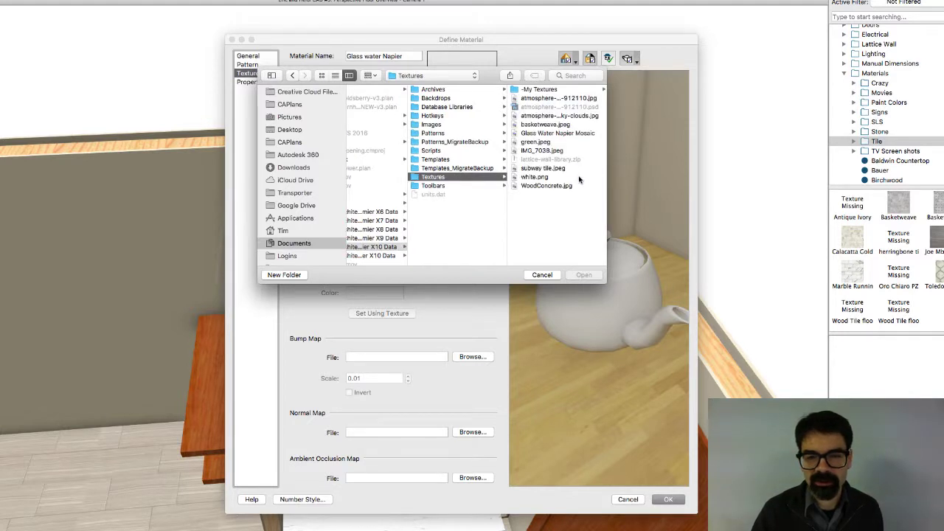
pyautogui.click(557, 134)
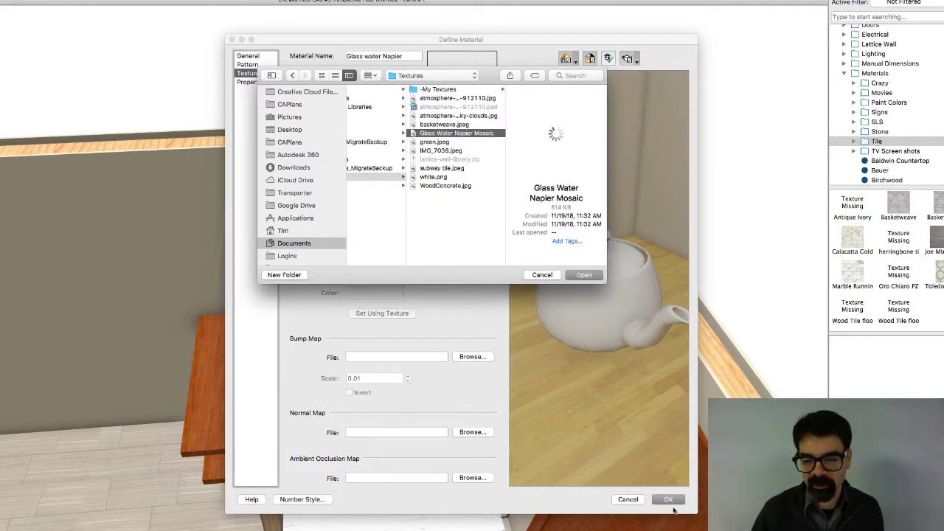
pyautogui.click(574, 274)
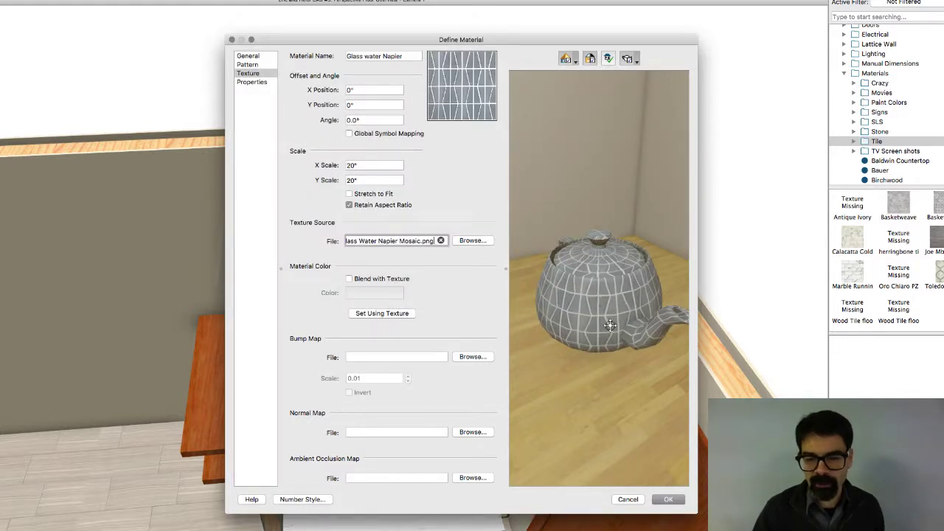
pyautogui.moveTo(610, 325); pyautogui.dragTo(607, 282)
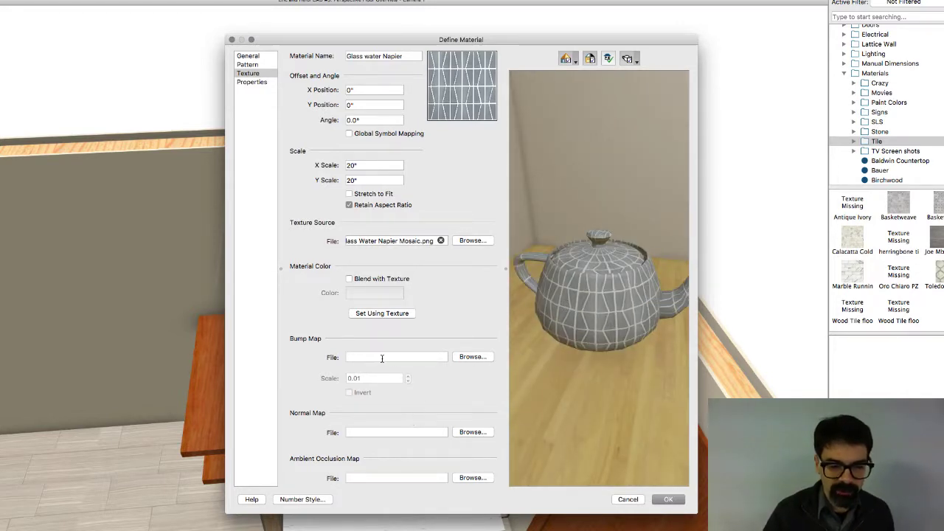
# Add Glass Water Napier Mosaic as the bump map, at strength 0.02 and inverted.
pyautogui.click(473, 357)
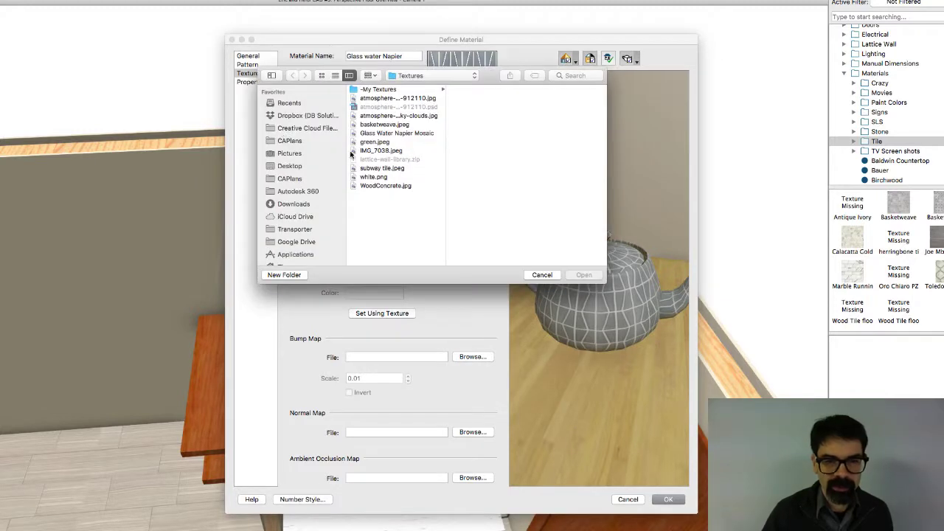
pyautogui.click(398, 133)
pyautogui.click(588, 277)
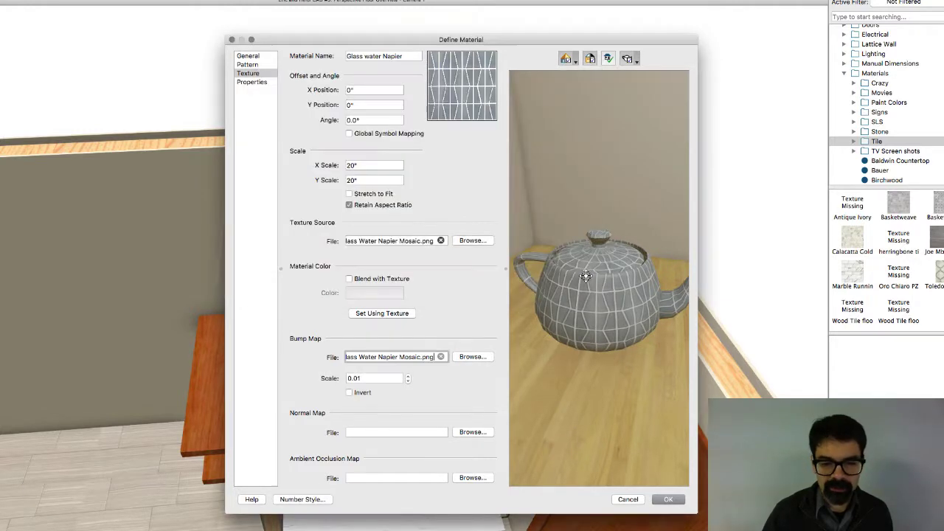
pyautogui.click(408, 376)
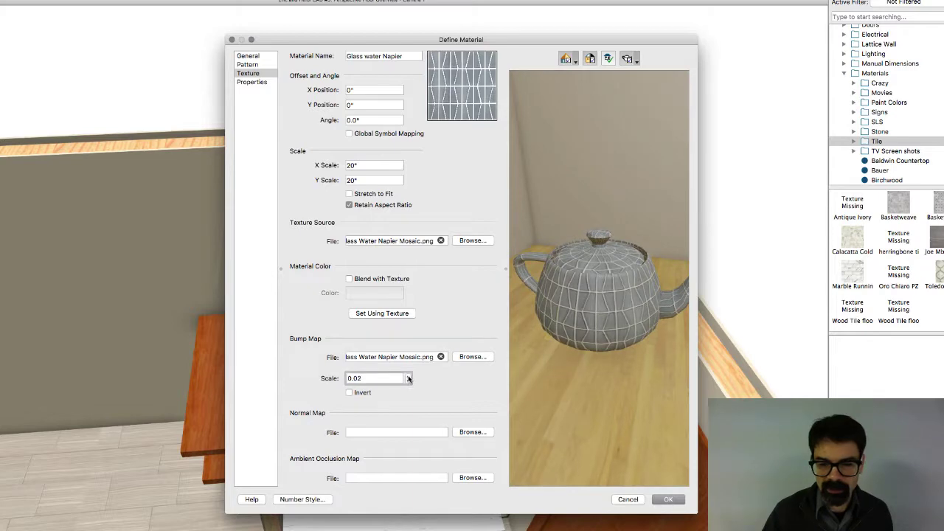
pyautogui.click(350, 392)
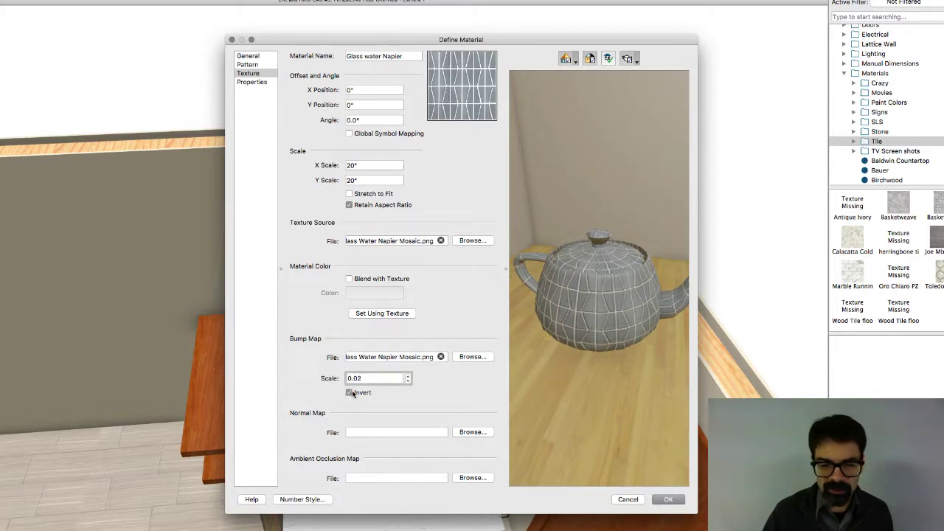
# Toggle bump inversion on and off to compare how the grout looks.
pyautogui.scroll(3, 607, 310)
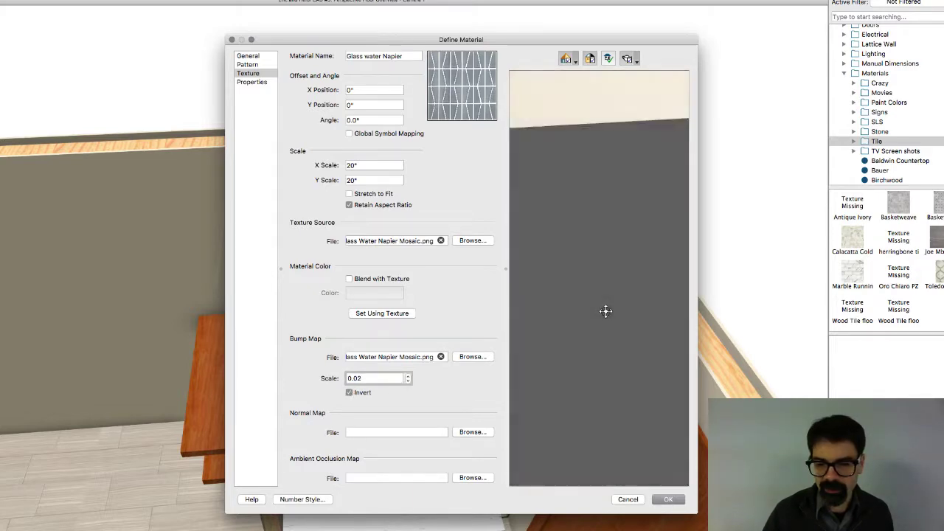
pyautogui.scroll(-3, 605, 312)
pyautogui.scroll(5, 606, 311)
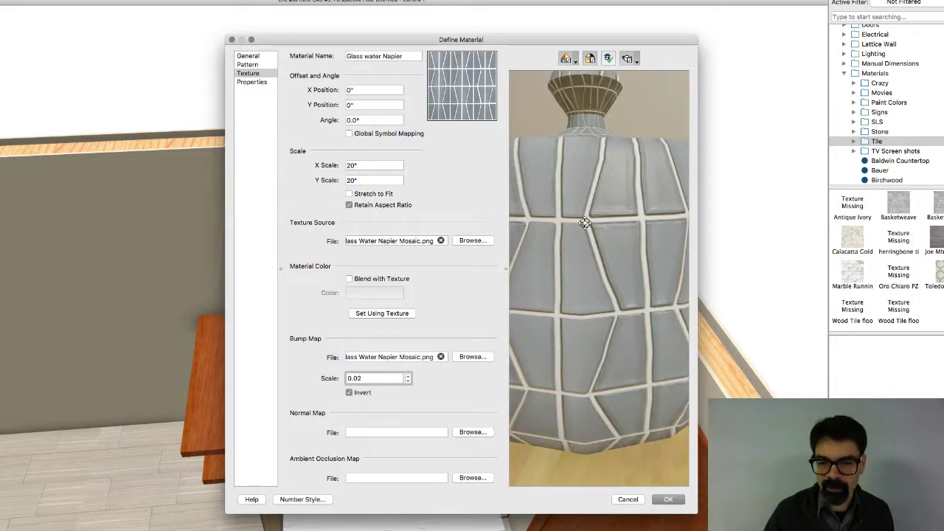
pyautogui.click(350, 393)
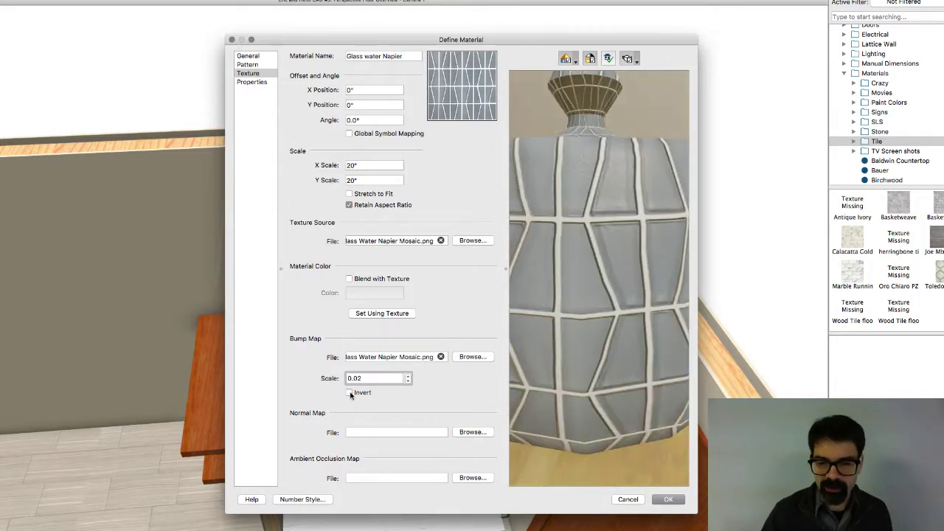
pyautogui.click(349, 392)
pyautogui.click(349, 392)
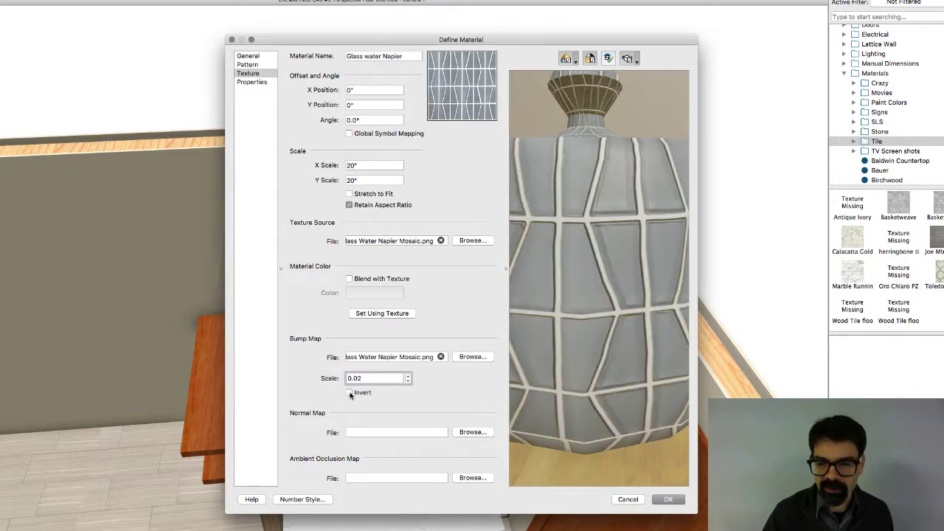
pyautogui.click(349, 392)
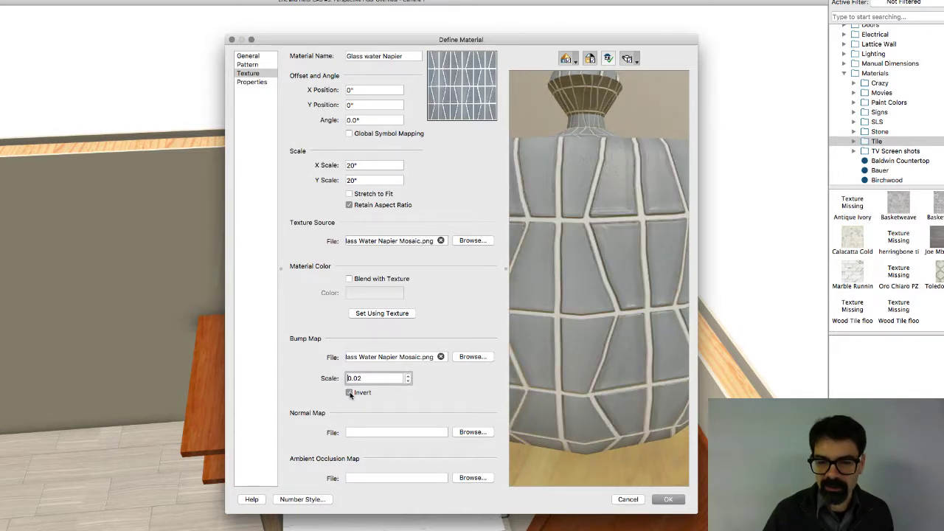
pyautogui.click(350, 393)
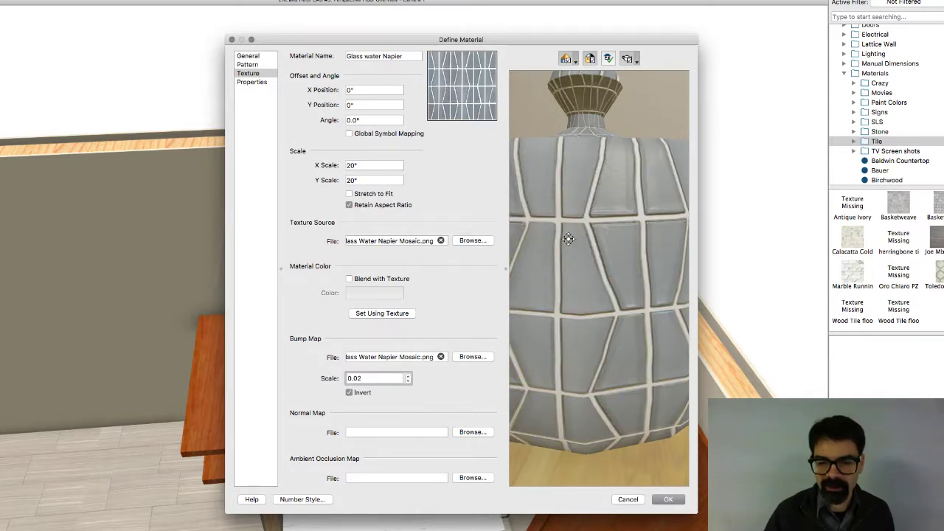
# Try bump strengths between 0.01 and 0.03, settle on 0.02, and save the material.
pyautogui.click(407, 381)
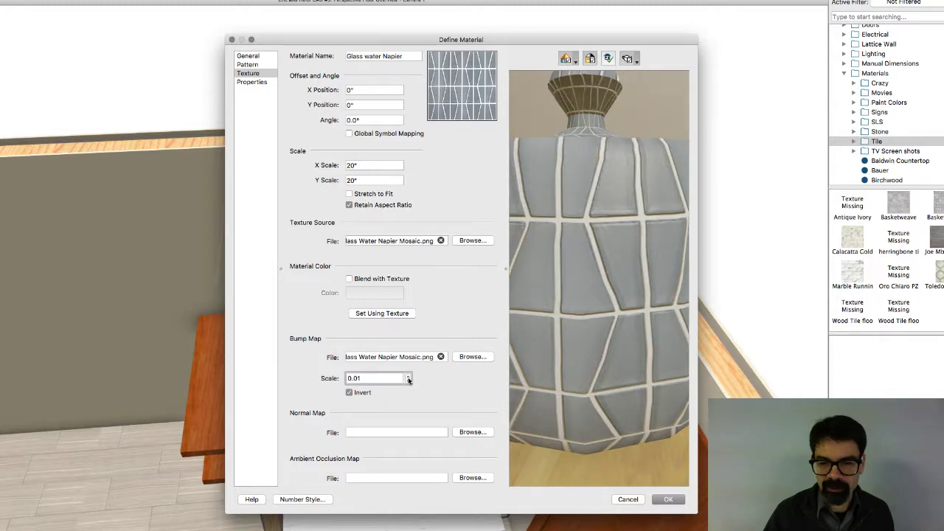
pyautogui.click(407, 381)
pyautogui.click(408, 381)
pyautogui.click(408, 381)
pyautogui.click(408, 381)
pyautogui.click(408, 382)
pyautogui.click(408, 376)
pyautogui.click(408, 376)
pyautogui.click(408, 376)
pyautogui.click(408, 376)
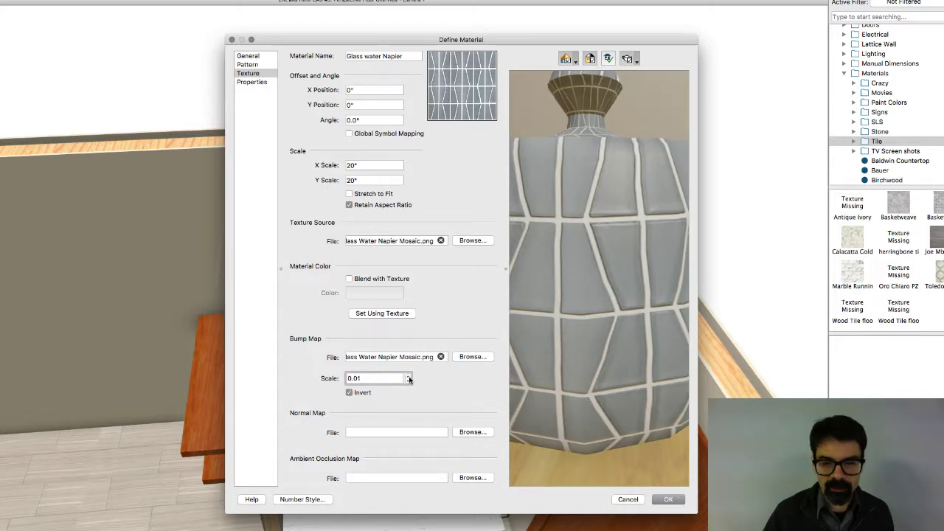
pyautogui.click(408, 377)
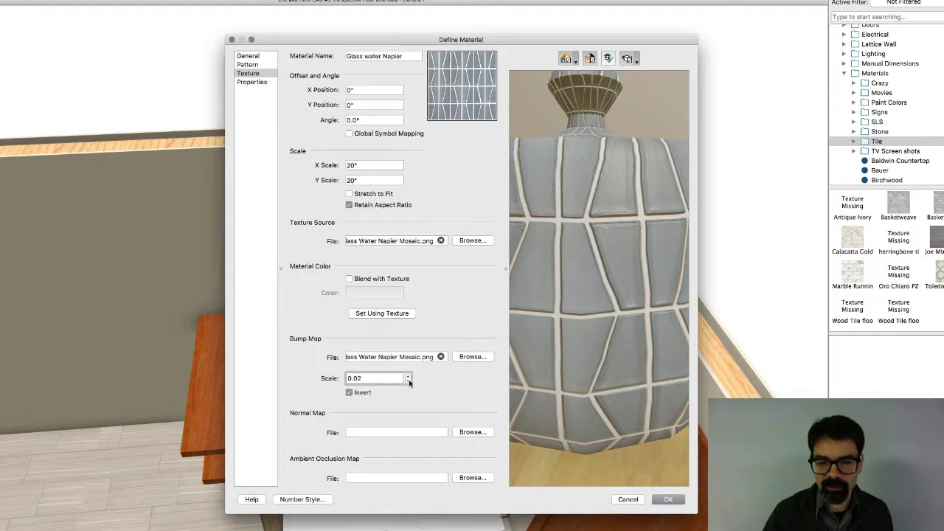
pyautogui.click(408, 382)
pyautogui.click(408, 375)
pyautogui.click(408, 376)
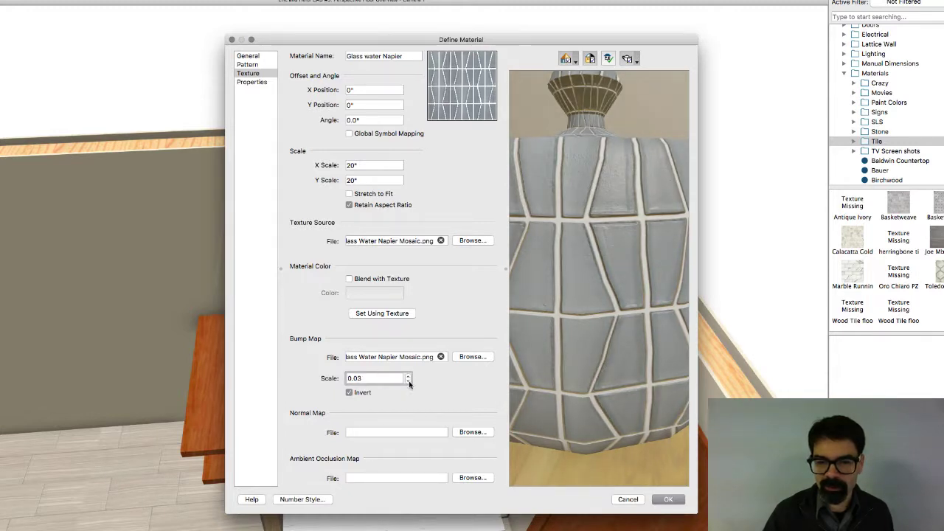
pyautogui.click(408, 382)
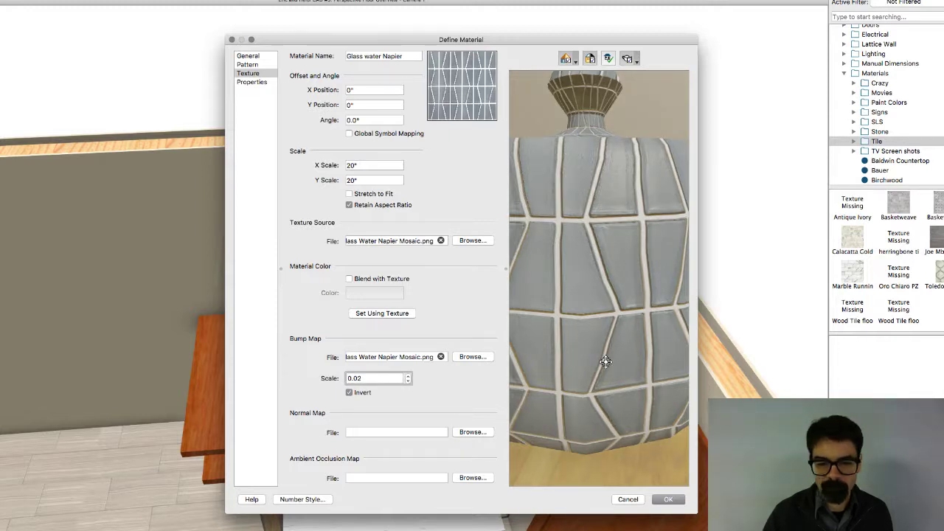
pyautogui.click(665, 499)
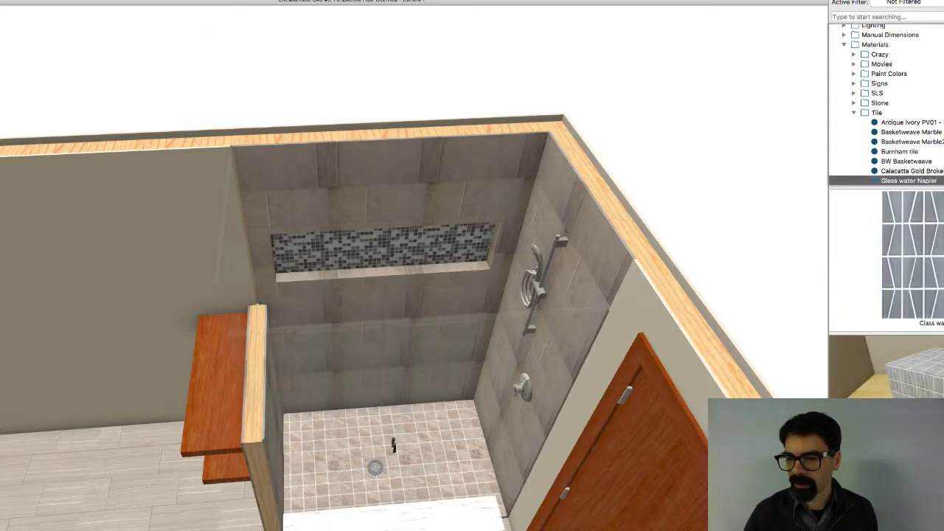
# Paint the shower niche mosaic band with the Glass water Napier material.
pyautogui.click(321, 255)
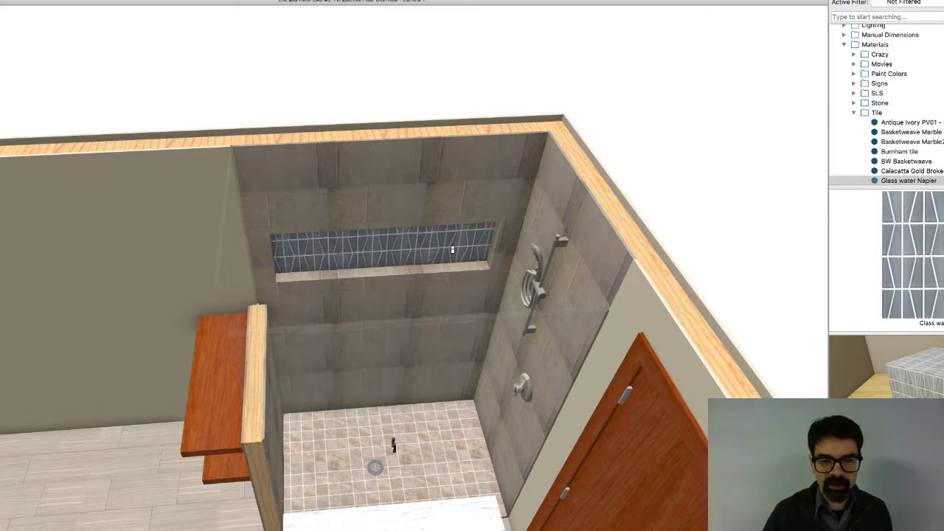
# Set the Glass water Napier material's texture scale to 12 inches and save it.
pyautogui.rightClick(896, 184)
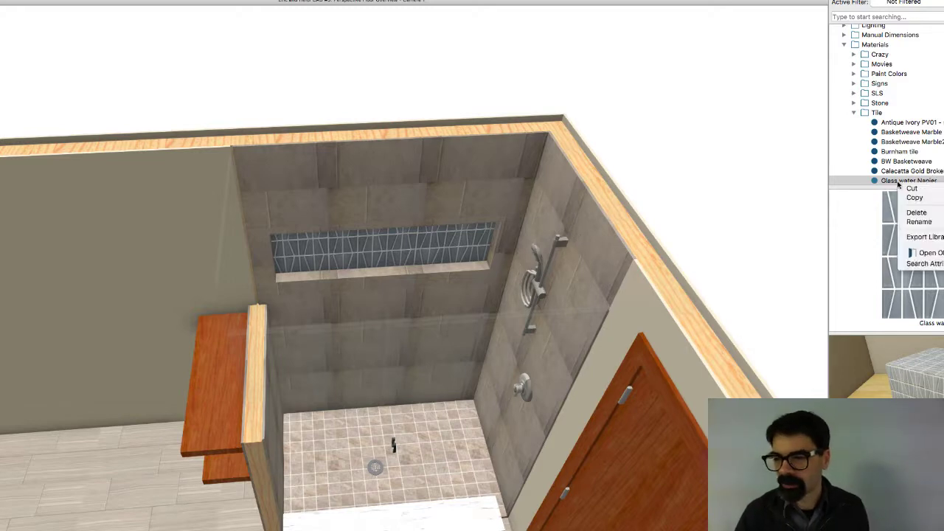
pyautogui.click(931, 254)
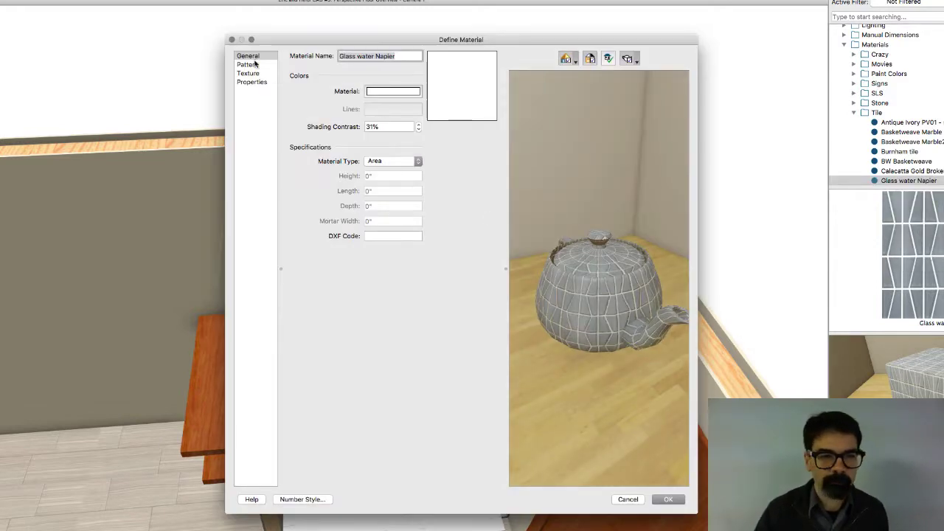
pyautogui.click(252, 82)
pyautogui.click(255, 74)
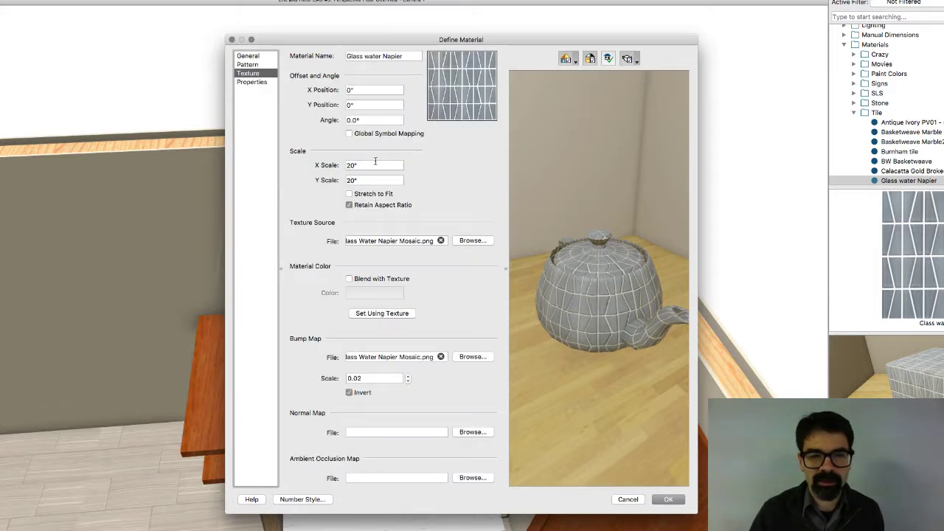
pyautogui.click(373, 166)
pyautogui.write('12')
pyautogui.press('Tab')
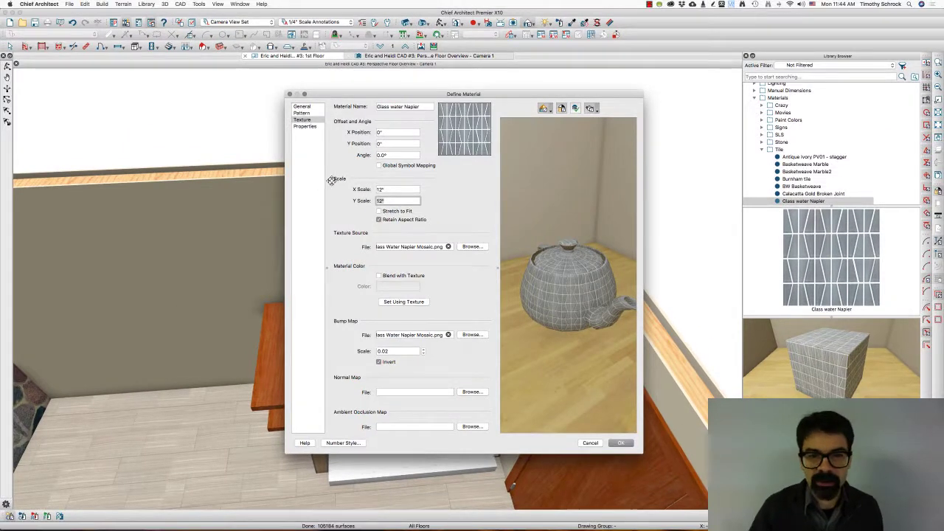
pyautogui.click(622, 443)
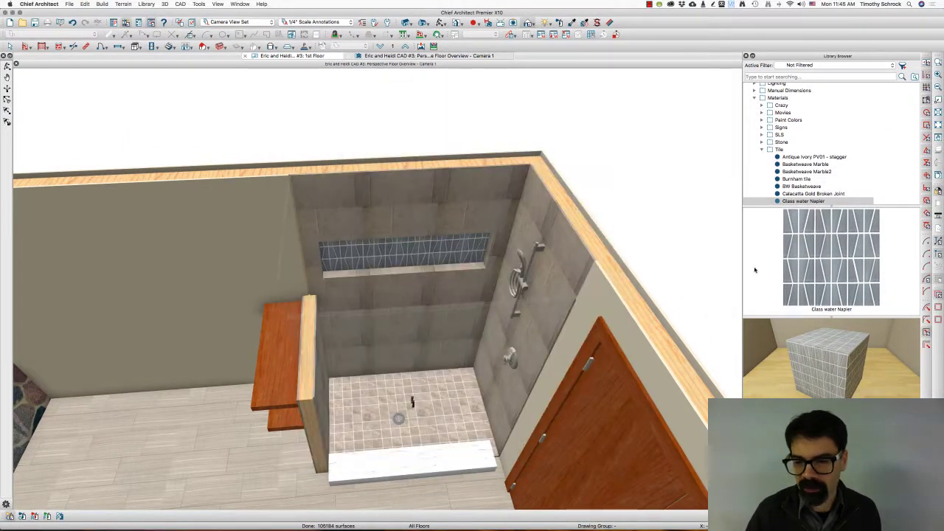
# Apply the 12-inch Glass water Napier material to the shower niche accent band.
pyautogui.click(368, 257)
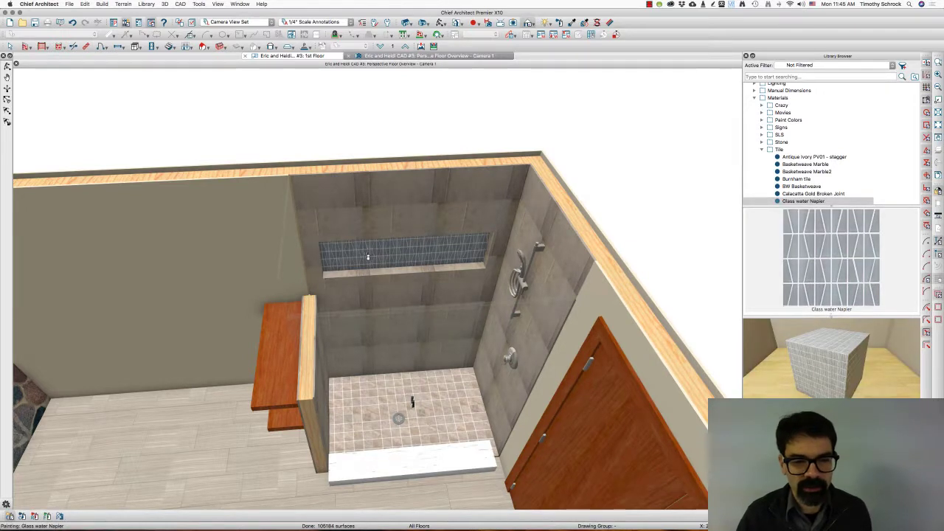